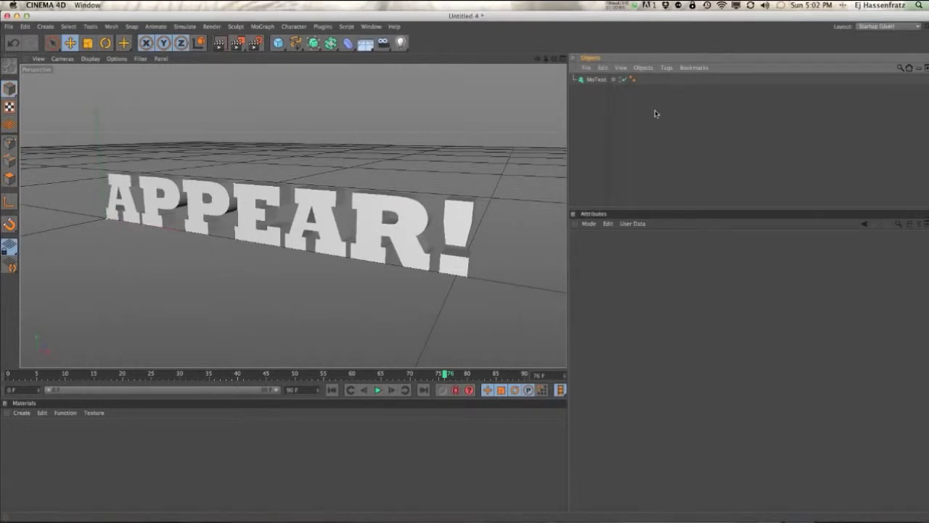
# Step: Select the MoText object so its Letters settings appear in the Attributes panel
pyautogui.click(597, 80)
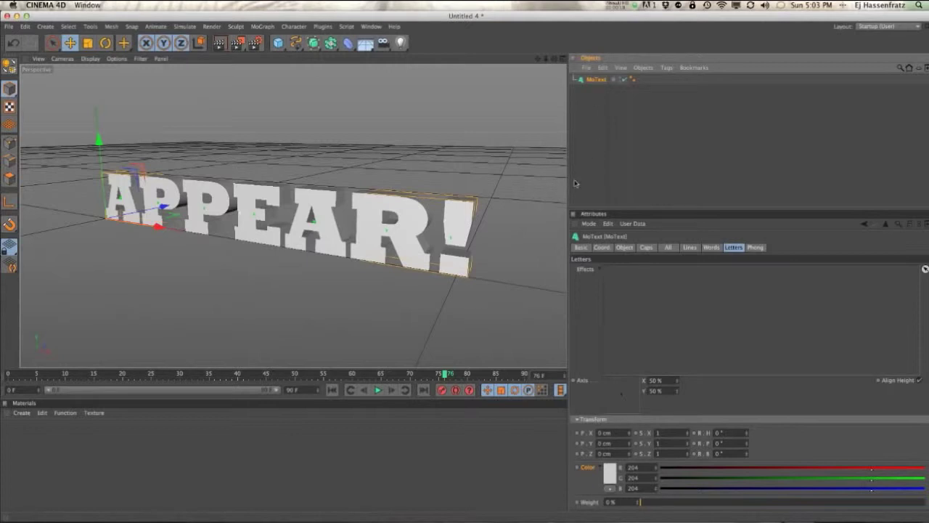
# Step: Add a Plain effector from MoGraph > Effector
pyautogui.click(262, 26)
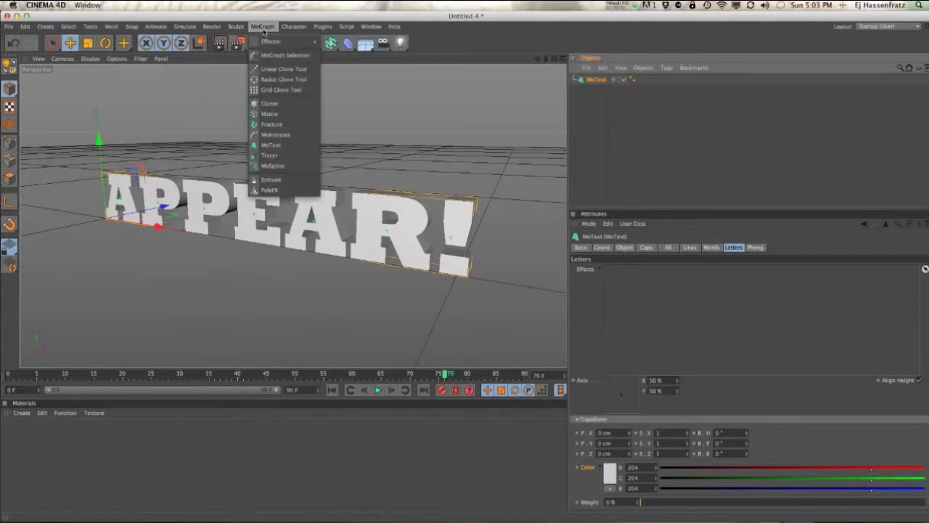
pyautogui.moveTo(298, 41)
pyautogui.click(333, 55)
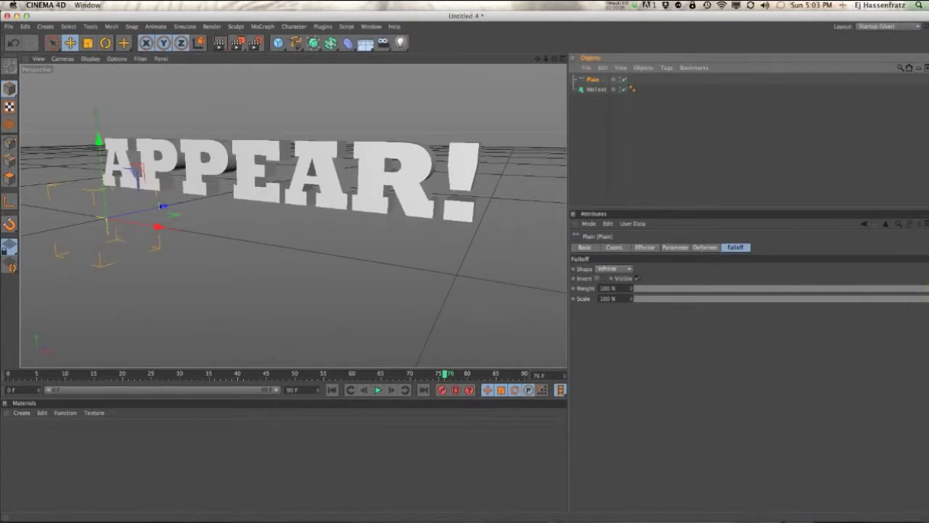
# Step: Set the falloff to Linear oriented along +X and slide it midway through the letters
pyautogui.click(610, 269)
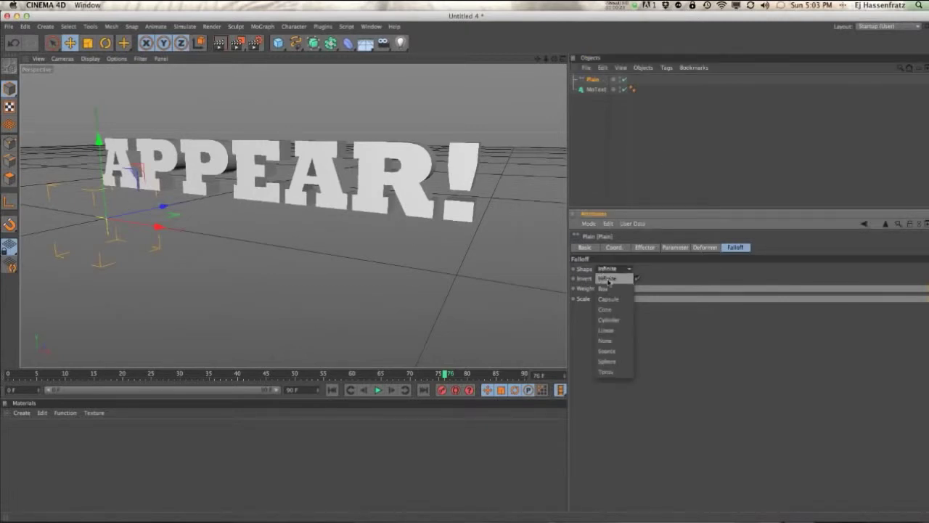
pyautogui.click(618, 331)
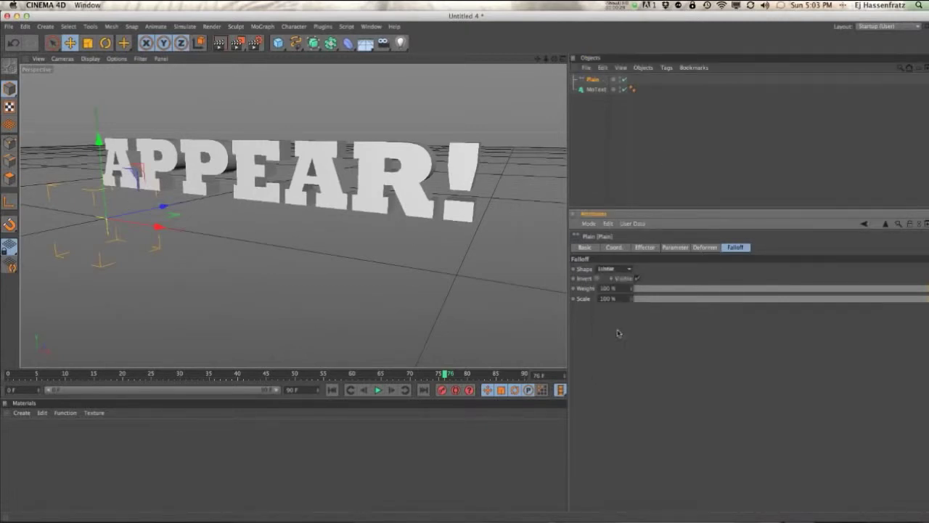
pyautogui.click(622, 331)
pyautogui.click(623, 339)
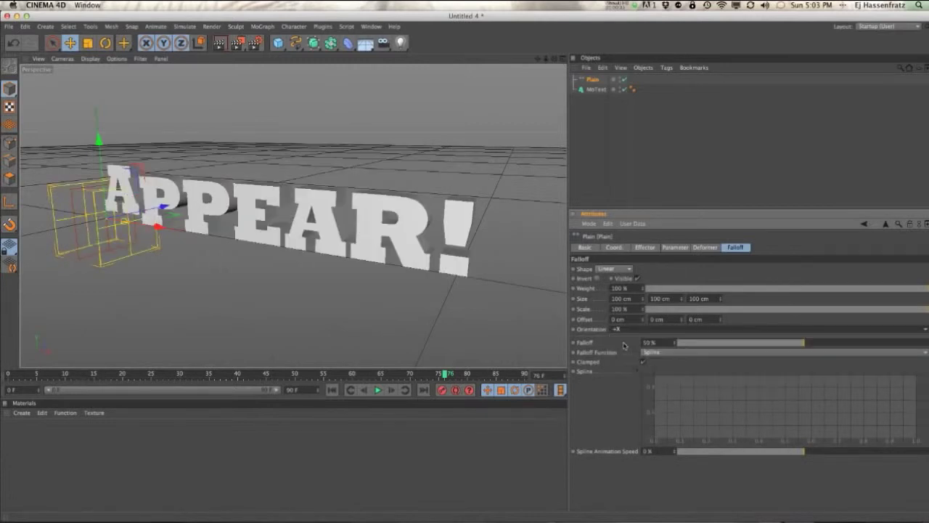
pyautogui.moveTo(158, 227); pyautogui.dragTo(307, 253)
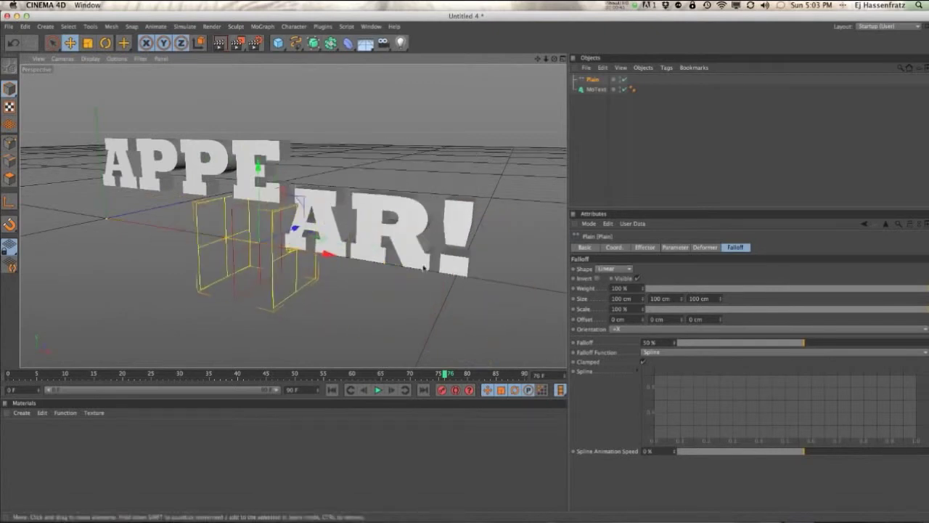
pyautogui.click(676, 248)
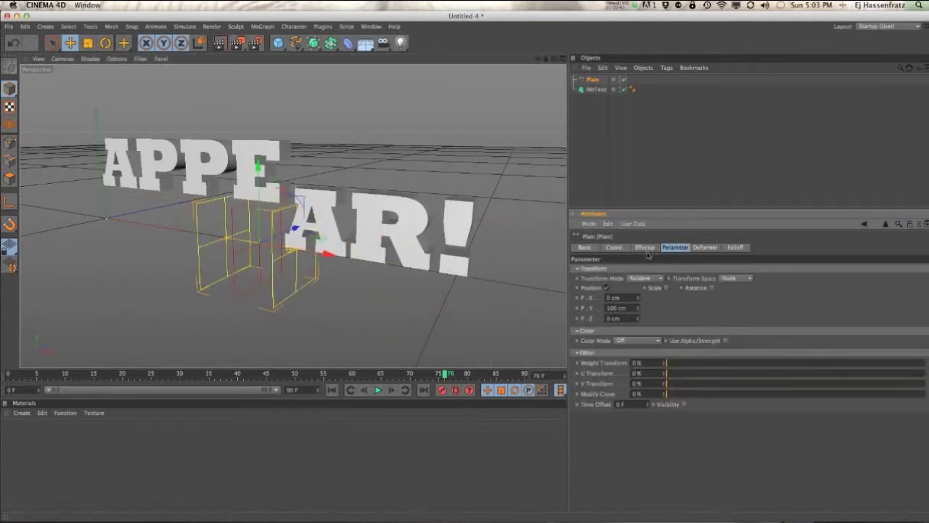
# Step: Uncheck Position in the Plain effector's parameters so the letters sit level
pyautogui.click(608, 288)
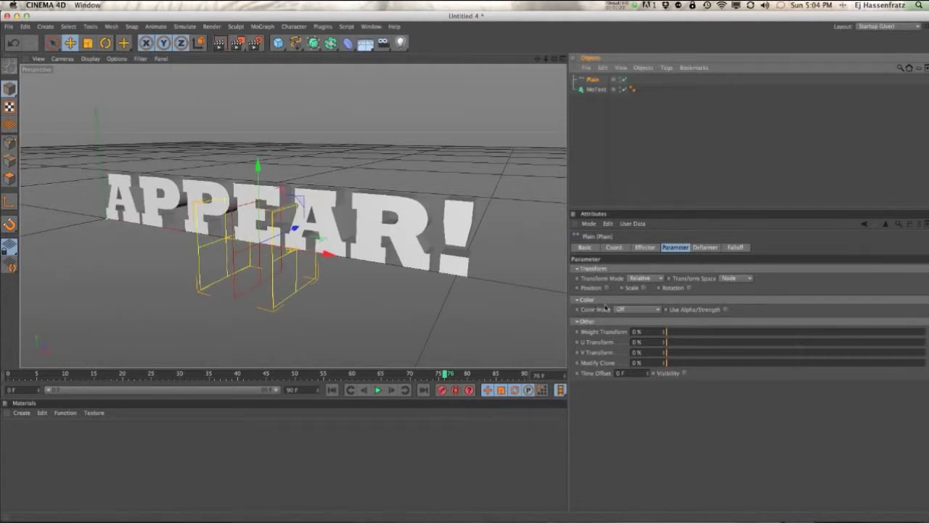
# Step: Set the Plain effector's Color Mode to On and position its falloff under 'EA'
pyautogui.click(619, 310)
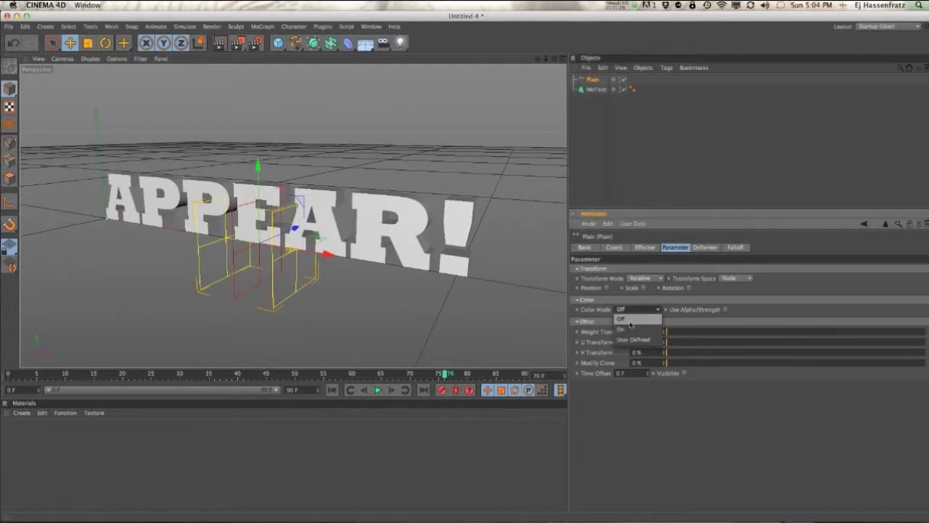
pyautogui.click(631, 328)
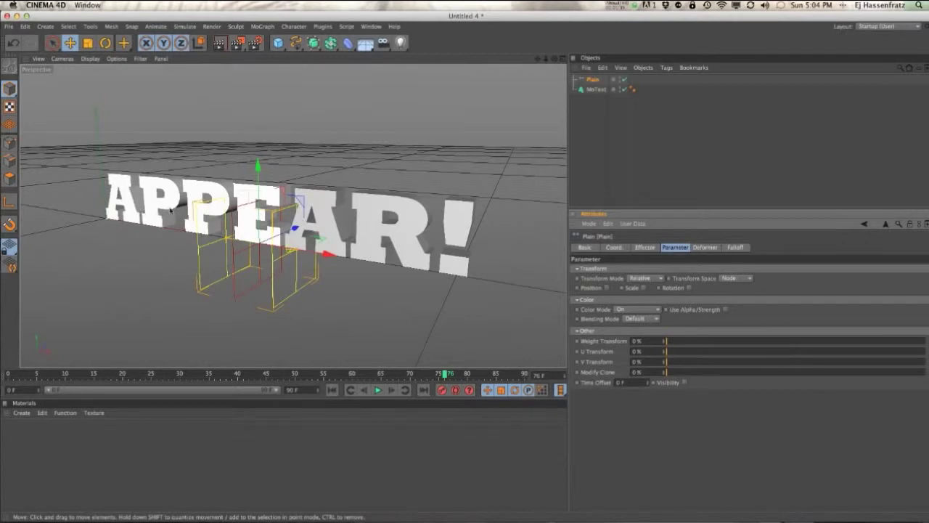
pyautogui.moveTo(333, 254); pyautogui.dragTo(356, 259)
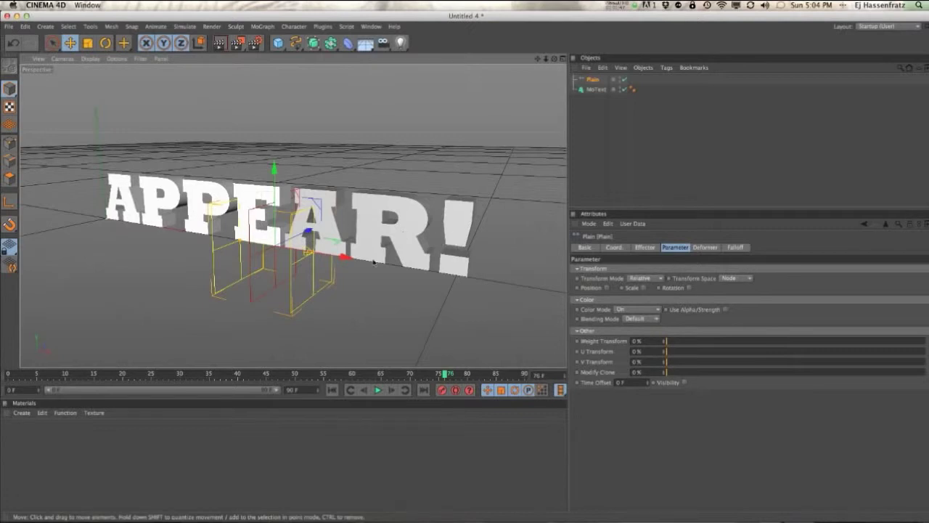
pyautogui.moveTo(347, 258); pyautogui.dragTo(120, 239)
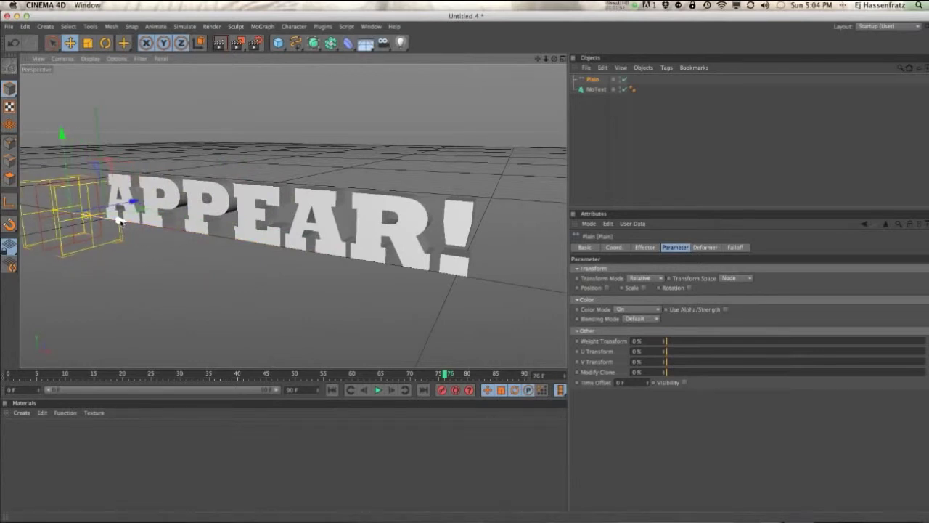
pyautogui.moveTo(120, 221); pyautogui.dragTo(318, 254)
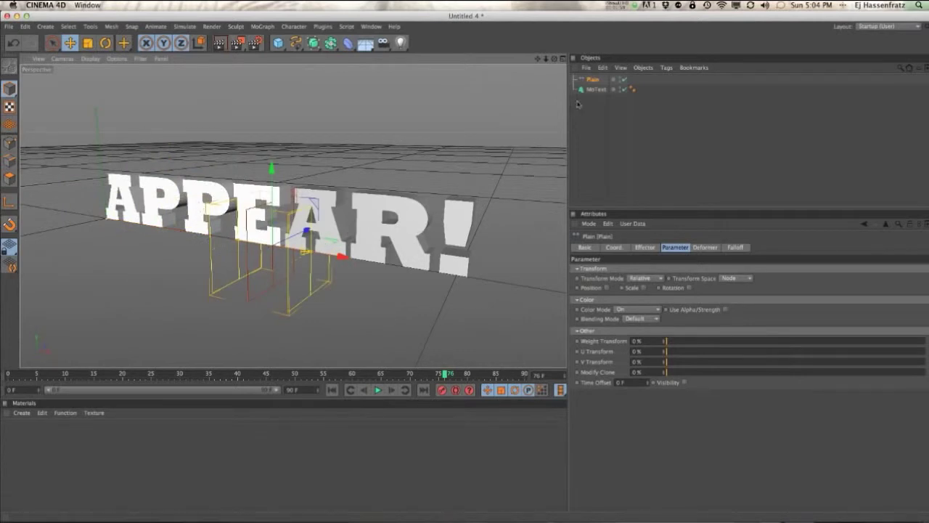
# Step: Set the MoText letters' colour to black by dragging Value to 0%
pyautogui.click(596, 90)
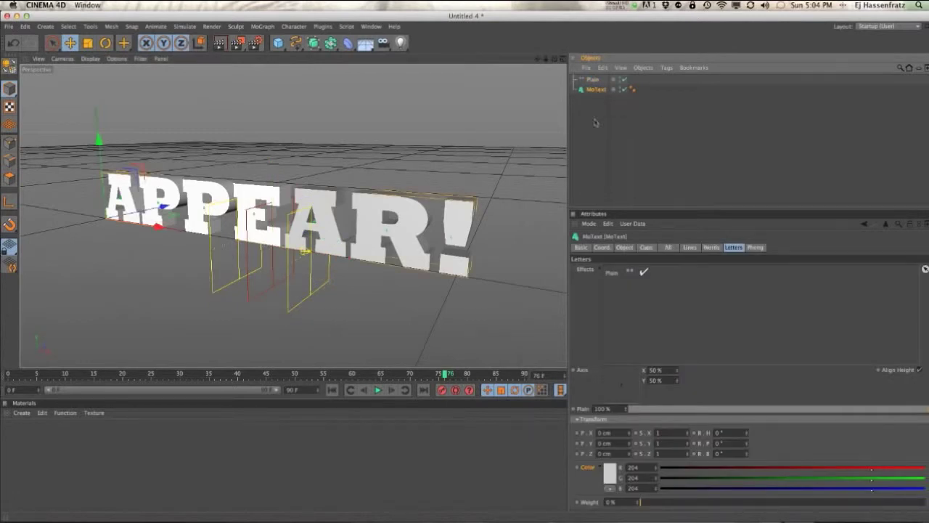
pyautogui.click(741, 250)
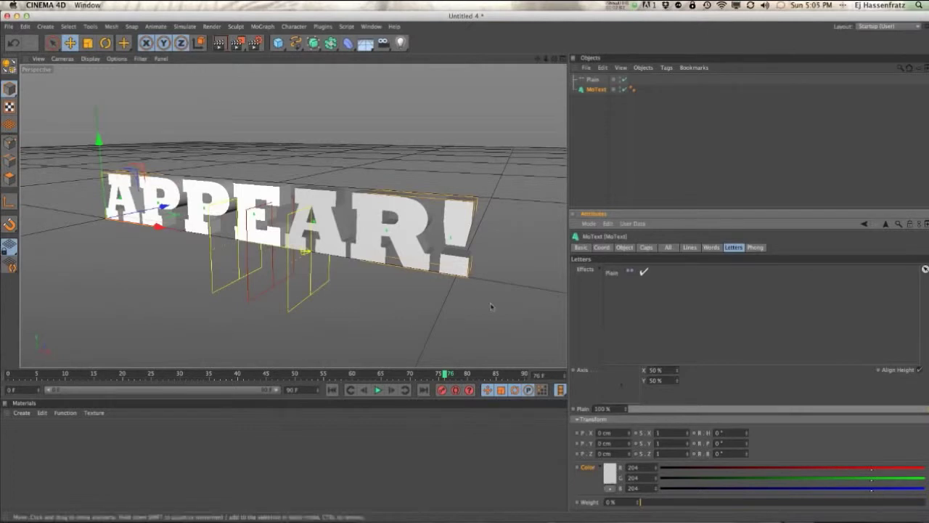
pyautogui.click(610, 474)
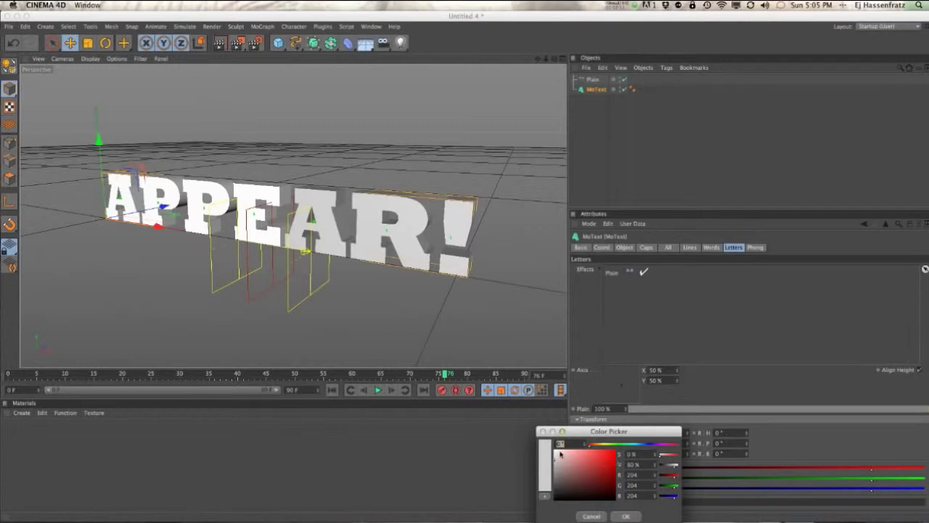
pyautogui.moveTo(556, 458); pyautogui.dragTo(552, 501)
pyautogui.click(623, 515)
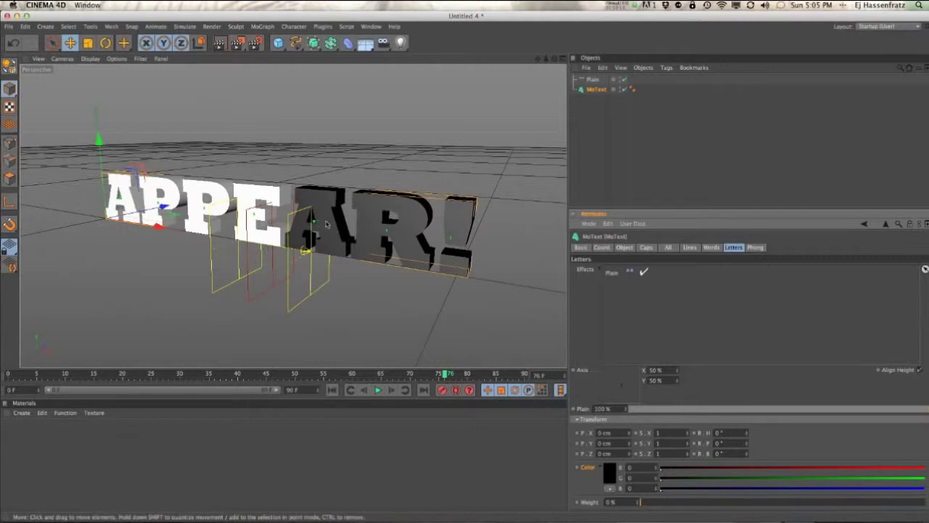
pyautogui.click(591, 80)
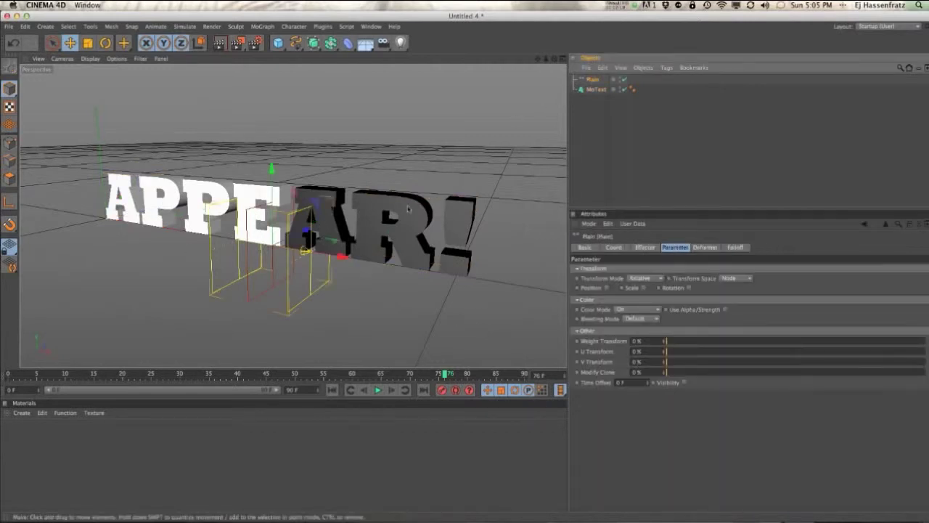
# Step: Drag the Plain effector back and forth along X, leaving it under 'EA'
pyautogui.moveTo(334, 263); pyautogui.dragTo(147, 227)
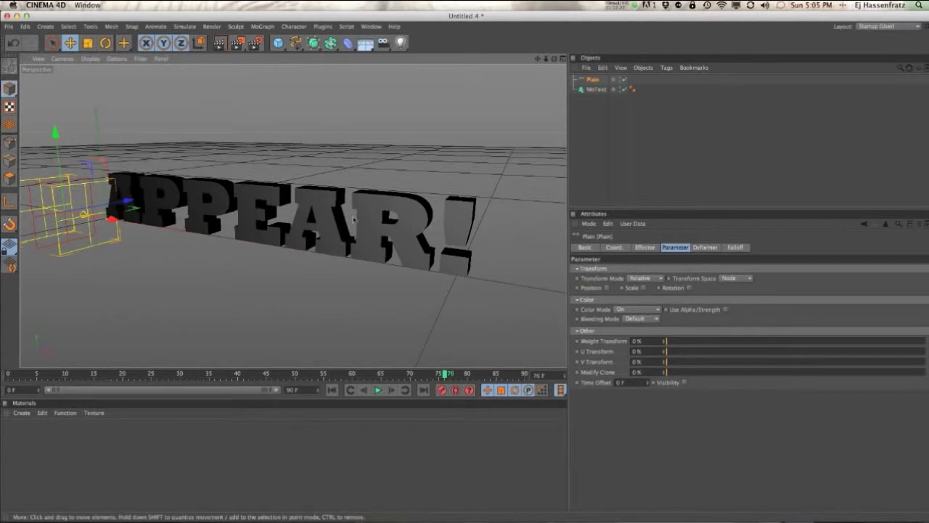
pyautogui.moveTo(115, 217); pyautogui.dragTo(354, 264)
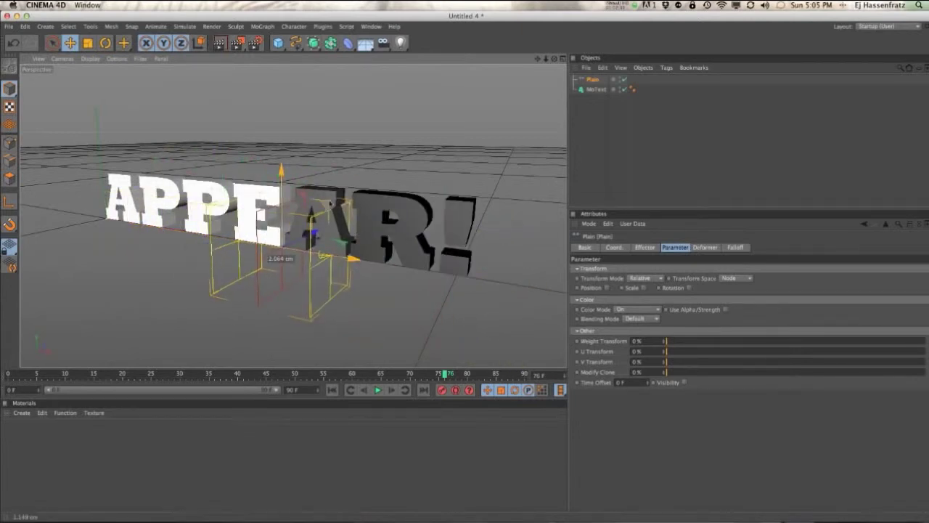
pyautogui.moveTo(283, 176); pyautogui.dragTo(324, 206)
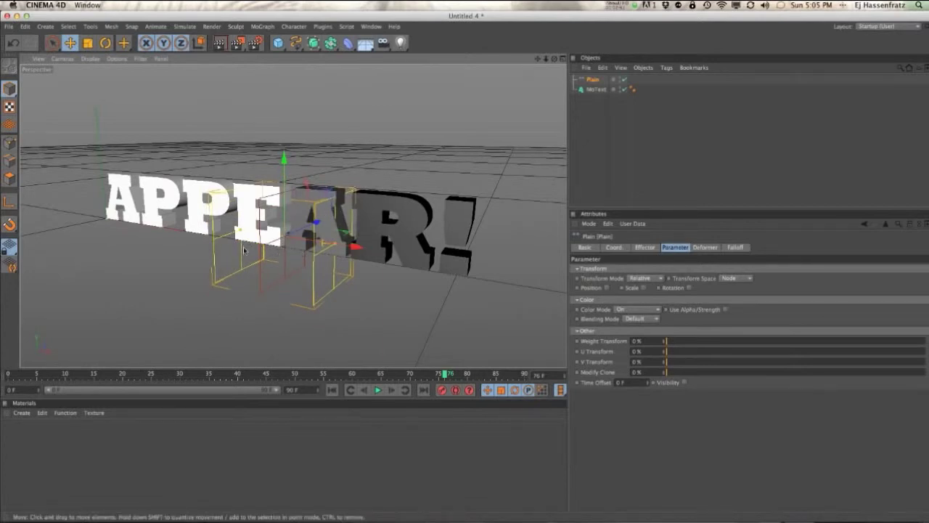
# Step: Create the material Mat and set its colour to orange (R 255, G 157, B 0)
pyautogui.doubleClick(61, 450)
pyautogui.doubleClick(12, 432)
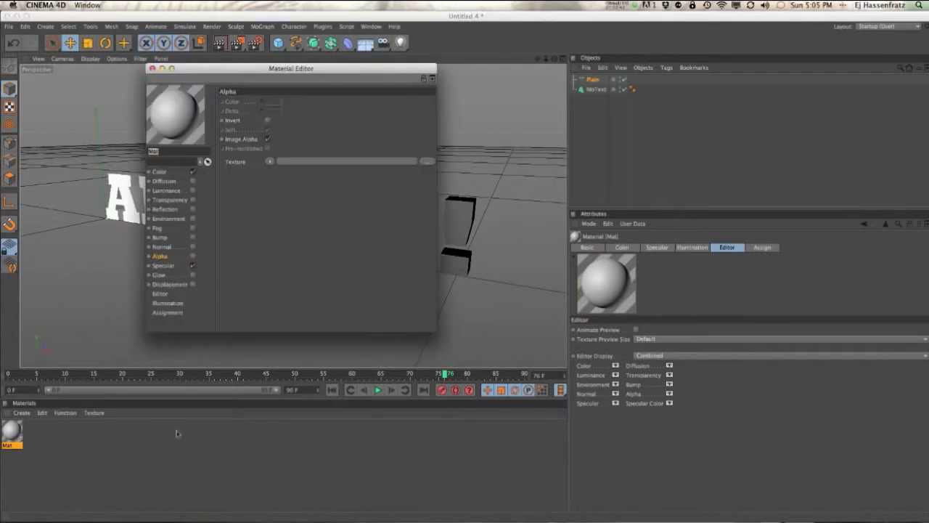
pyautogui.moveTo(193, 69); pyautogui.dragTo(652, 186)
pyautogui.click(619, 375)
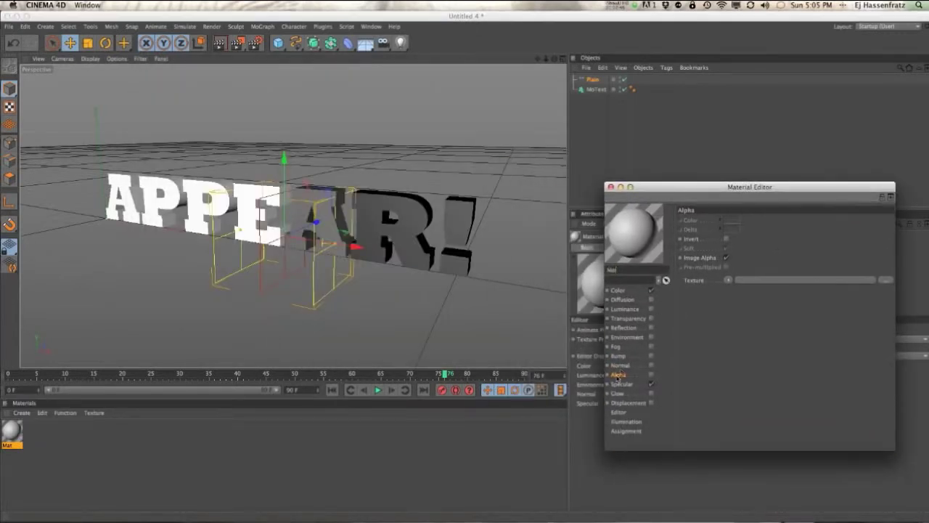
pyautogui.click(629, 291)
pyautogui.click(699, 232)
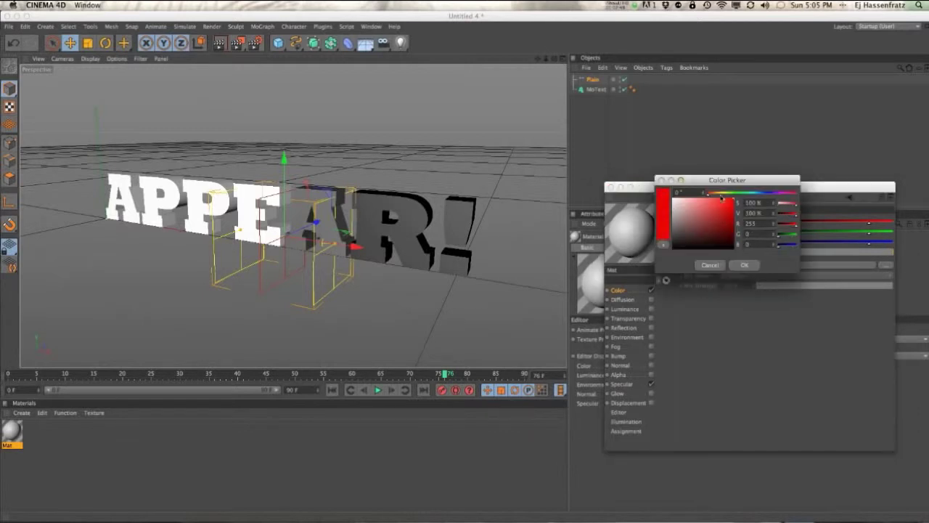
pyautogui.click(722, 195)
pyautogui.click(744, 265)
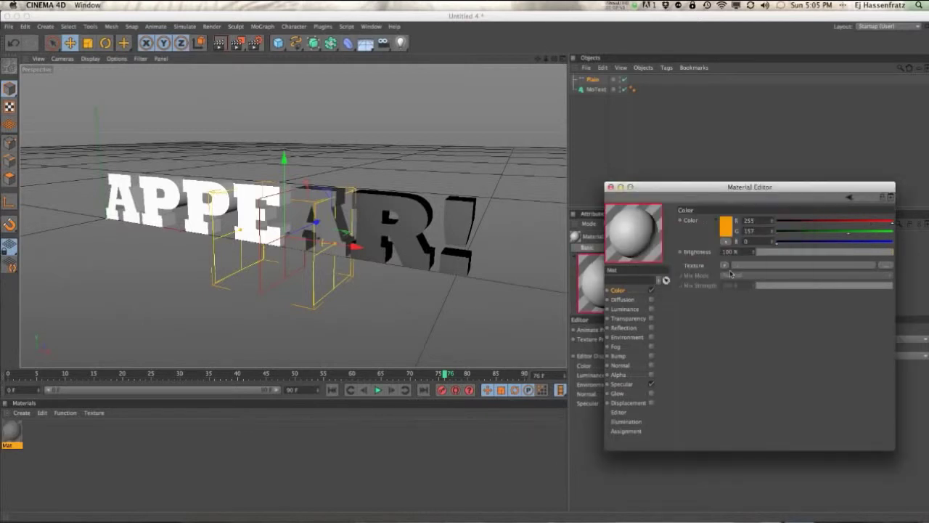
pyautogui.click(622, 375)
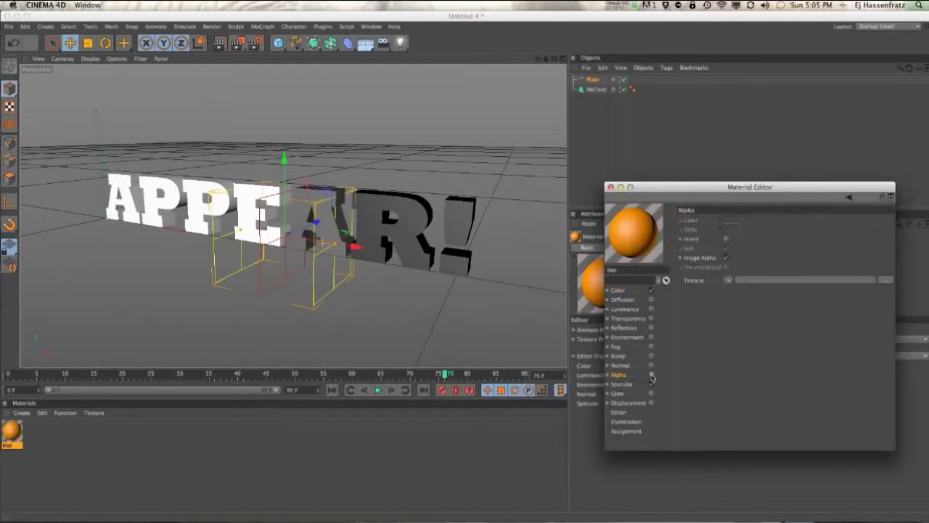
# Step: Enable Mat's Alpha channel and load MoGraph > Color Shader as its texture
pyautogui.click(651, 374)
pyautogui.click(732, 280)
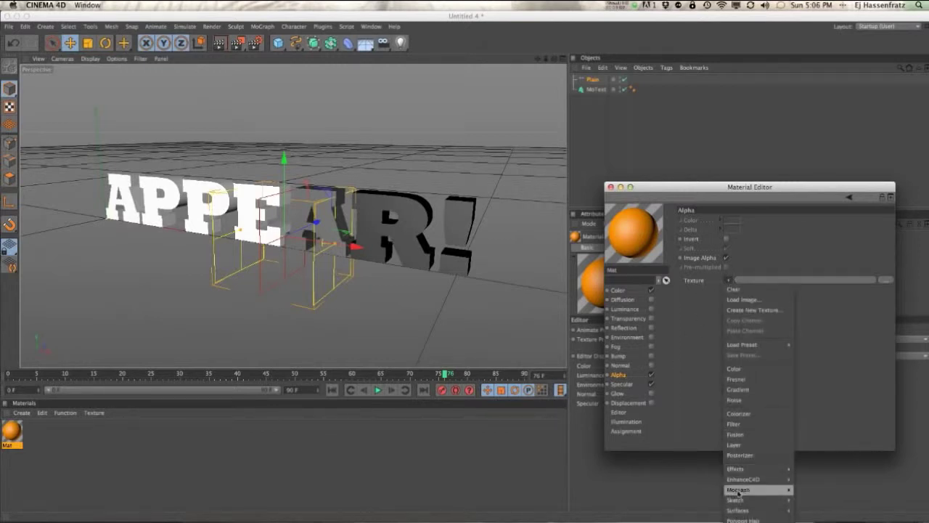
pyautogui.moveTo(738, 493)
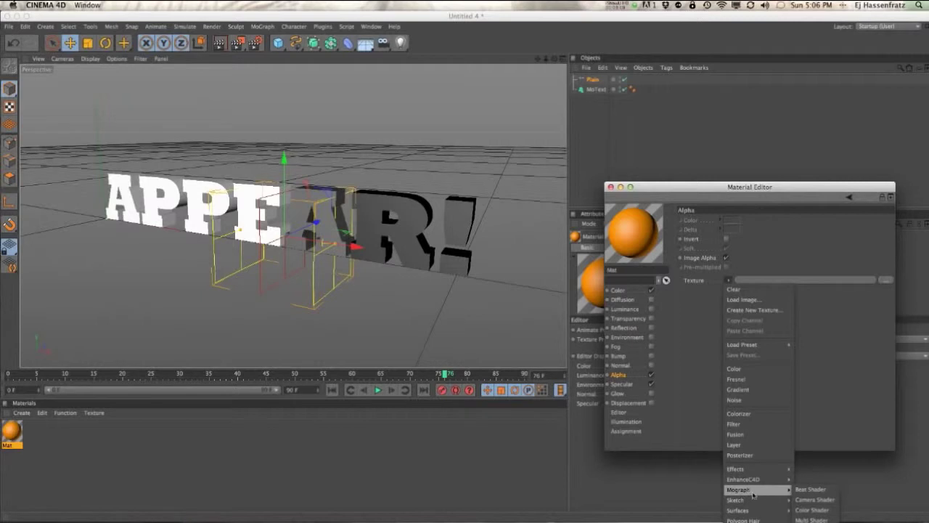
pyautogui.click(813, 510)
pyautogui.click(762, 281)
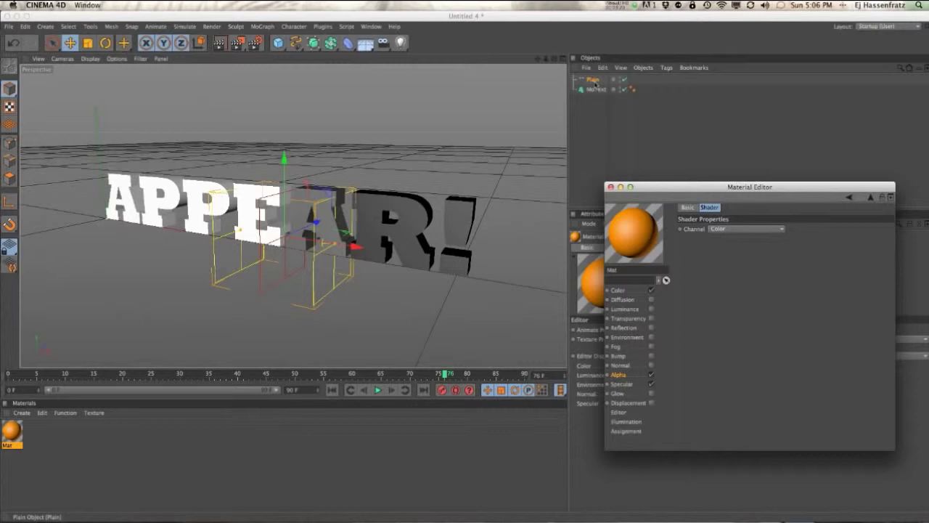
pyautogui.click(629, 375)
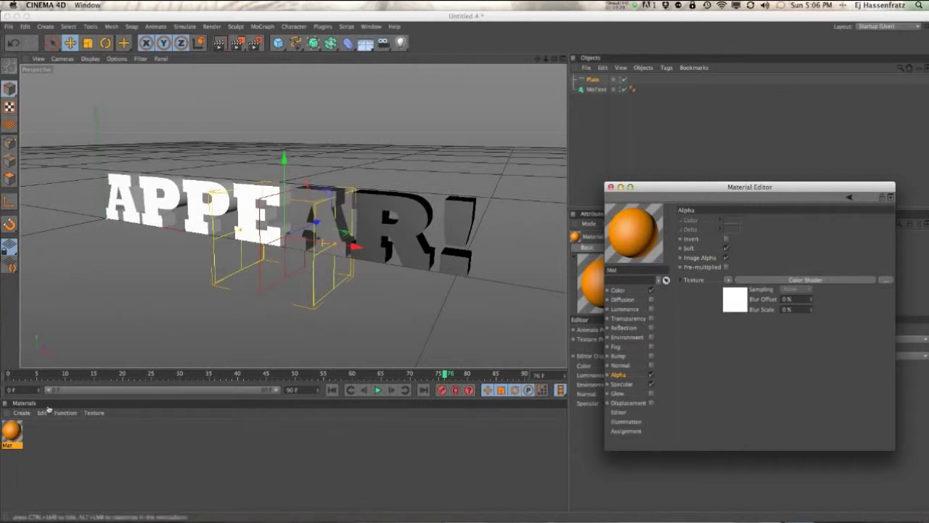
# Step: Drag the Mat material onto MoText in the Object Manager
pyautogui.click(20, 428)
pyautogui.moveTo(21, 430); pyautogui.dragTo(593, 91)
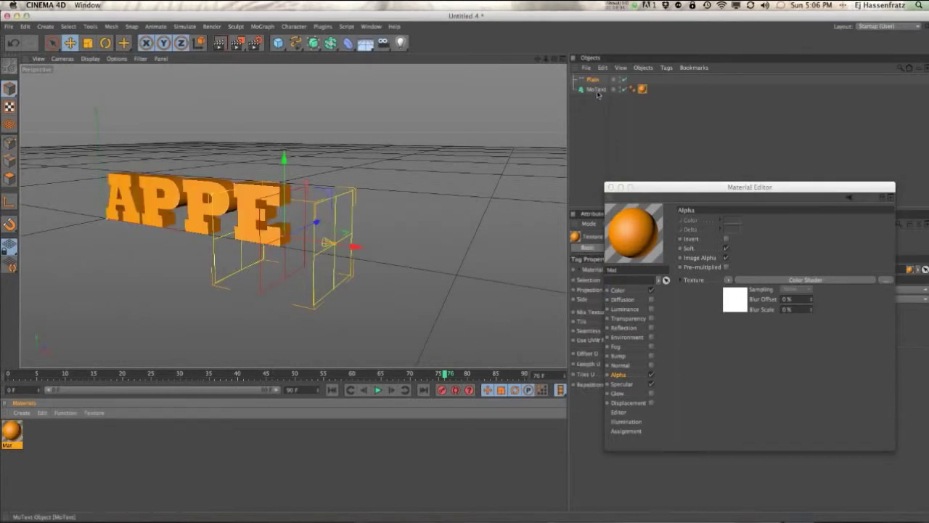
pyautogui.click(592, 79)
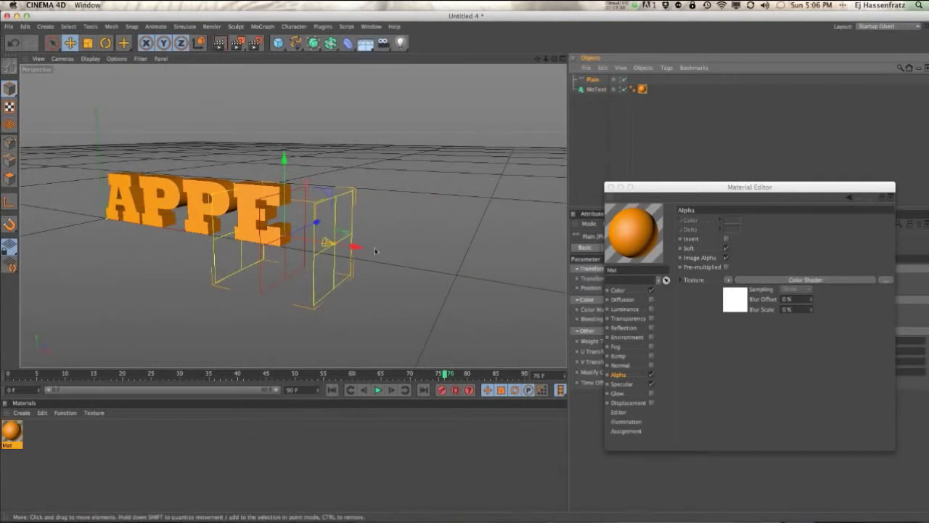
# Step: Sweep the Plain effector along X and check the fading letters in Render View
pyautogui.moveTo(374, 252); pyautogui.dragTo(286, 267)
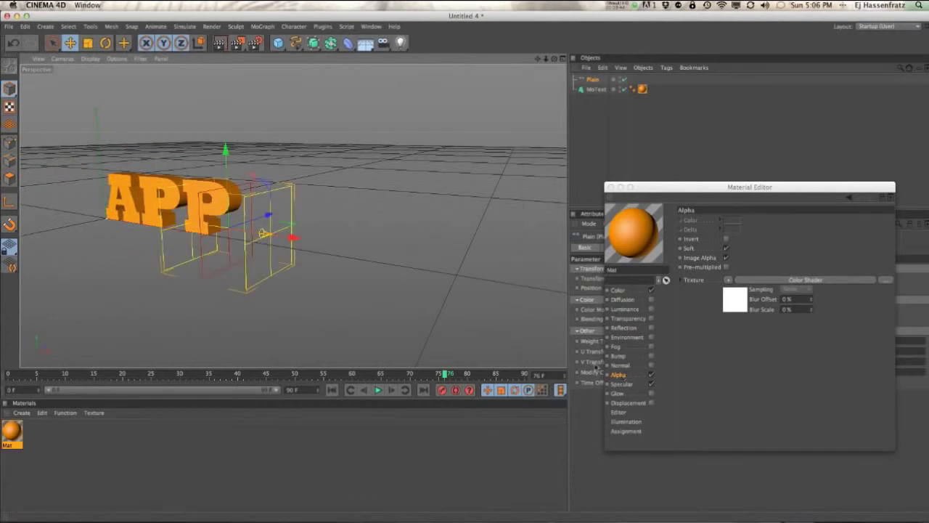
pyautogui.moveTo(295, 236); pyautogui.dragTo(358, 246)
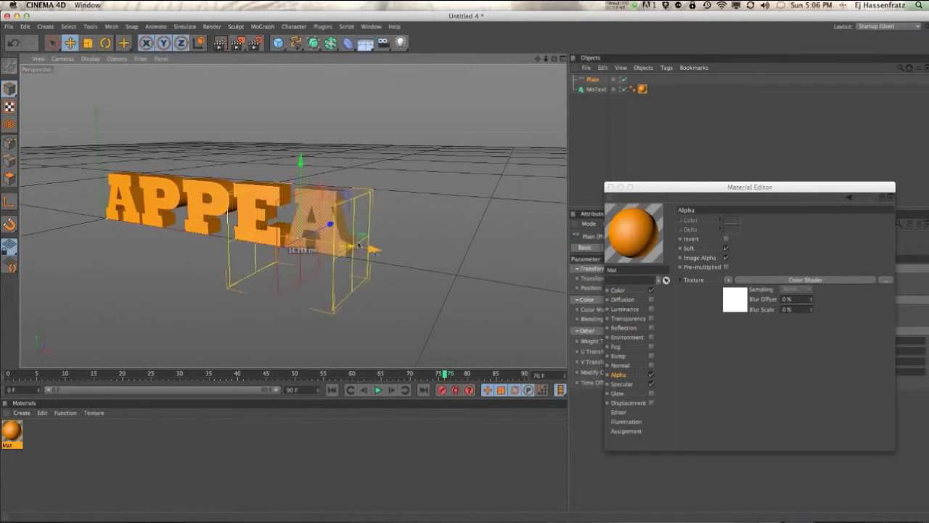
pyautogui.click(219, 42)
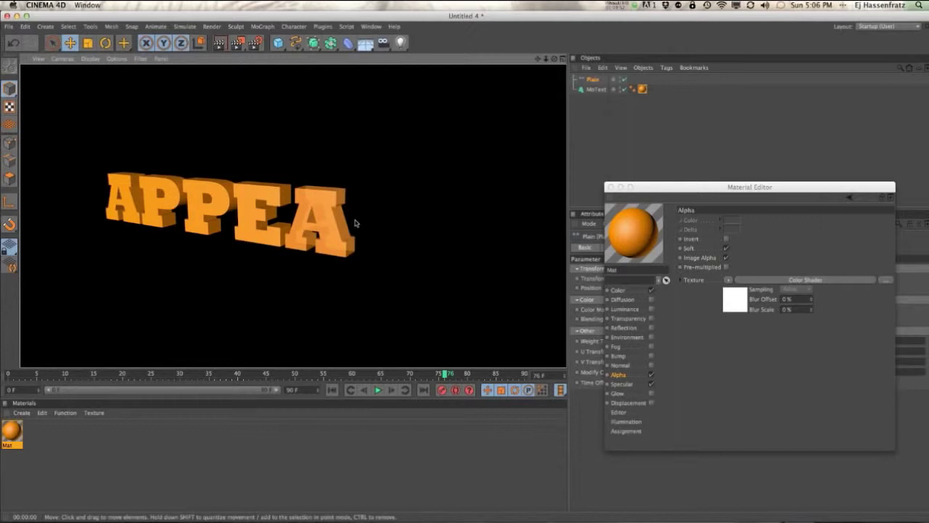
pyautogui.click(592, 82)
pyautogui.moveTo(371, 247); pyautogui.dragTo(356, 291)
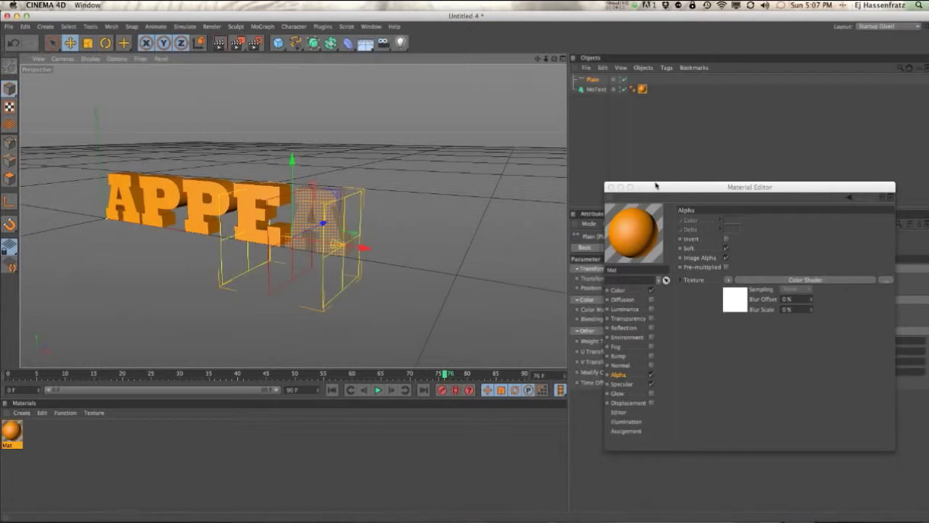
pyautogui.moveTo(650, 188); pyautogui.dragTo(269, 406)
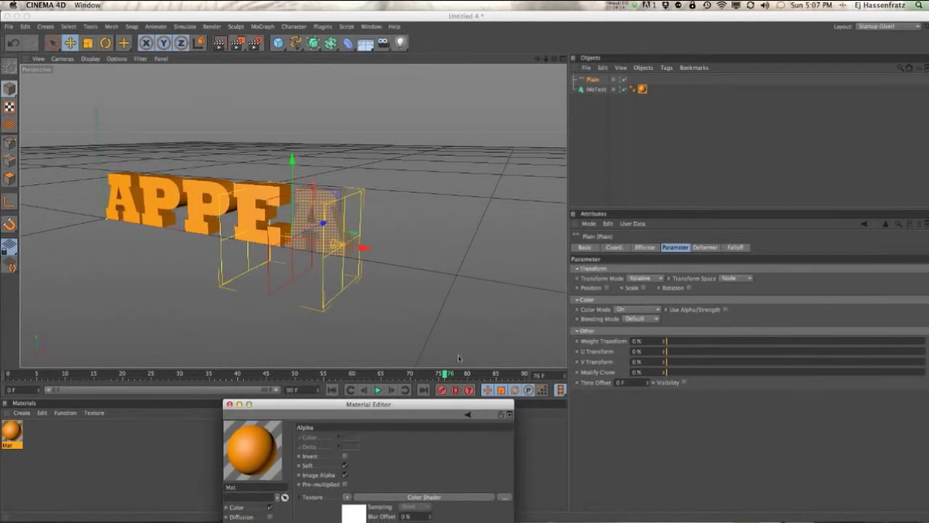
# Step: Try a grey MoText letter colour, revert it to black, and close the Material Editor
pyautogui.click(607, 90)
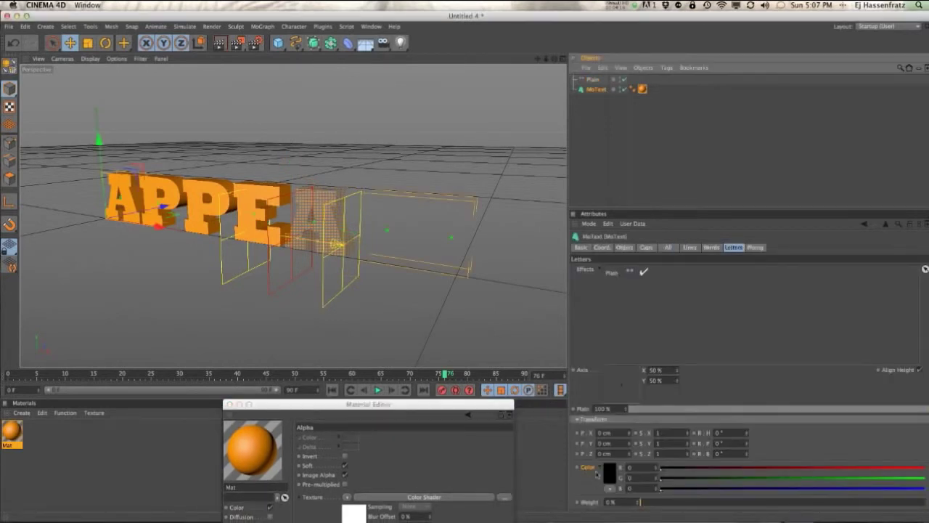
pyautogui.click(614, 477)
pyautogui.moveTo(550, 446); pyautogui.dragTo(550, 464)
pyautogui.click(621, 514)
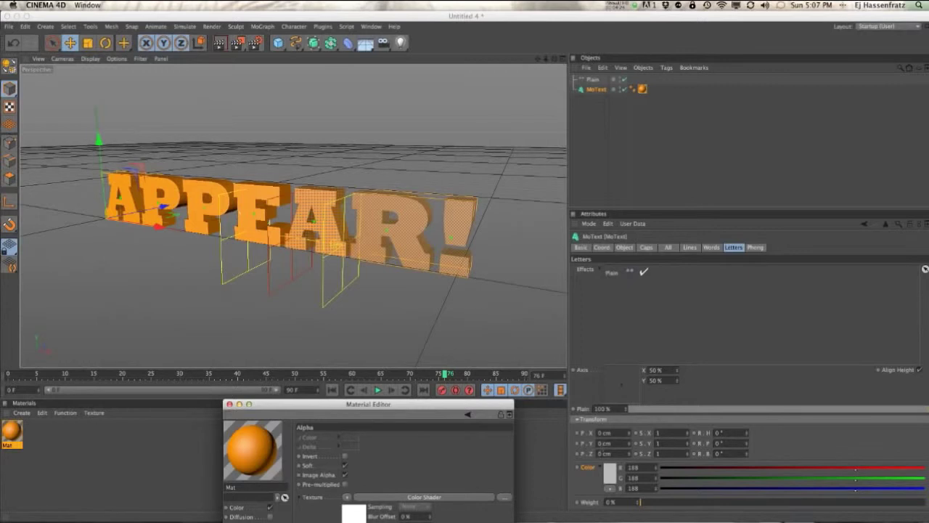
pyautogui.click(609, 473)
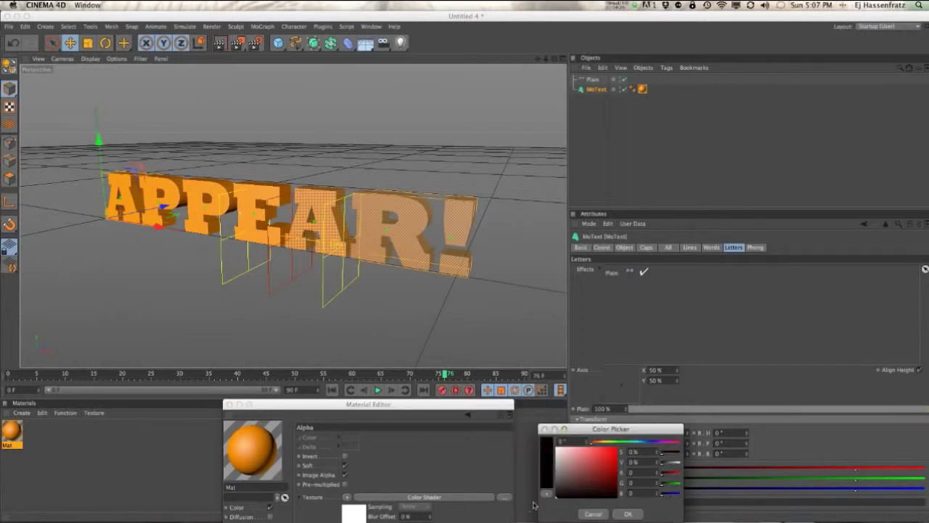
pyautogui.click(628, 513)
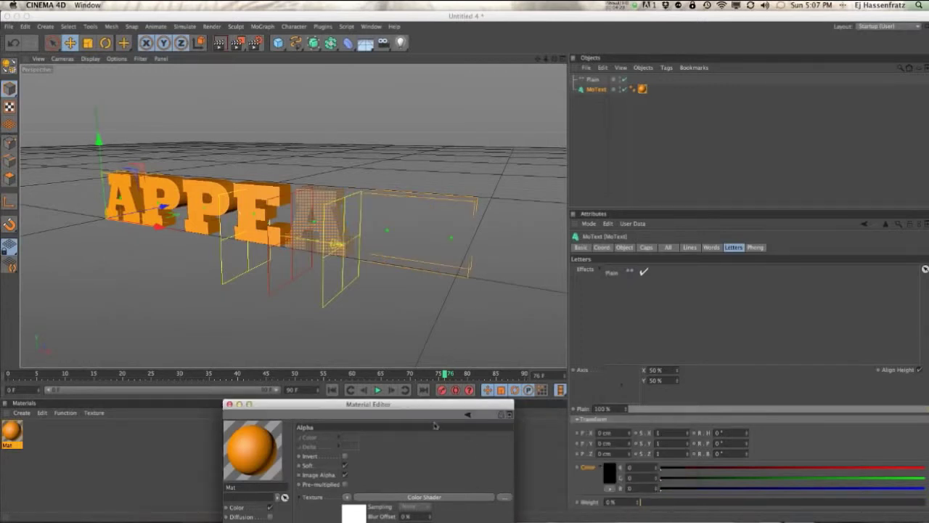
pyautogui.moveTo(404, 403); pyautogui.dragTo(769, 173)
pyautogui.click(595, 175)
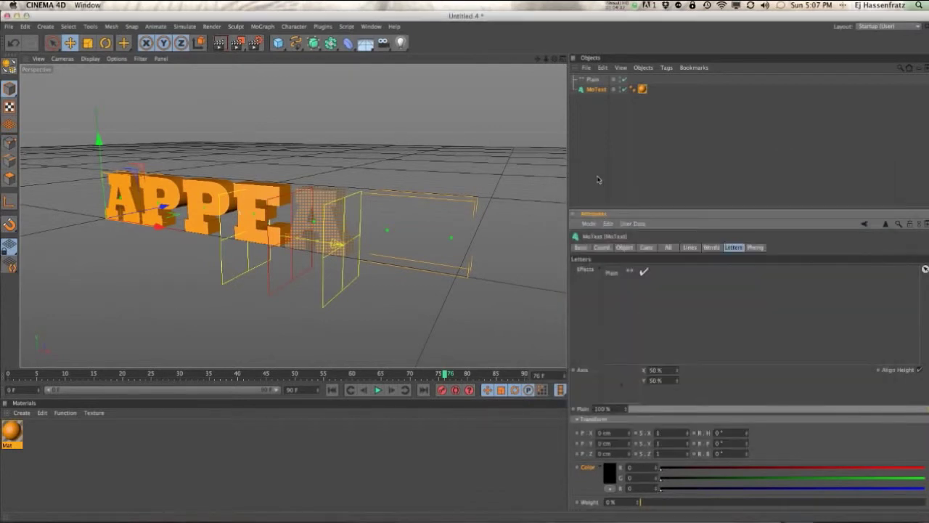
# Step: Invert the Plain effector's falloff and slide the falloff box left to reveal all letters
pyautogui.click(593, 79)
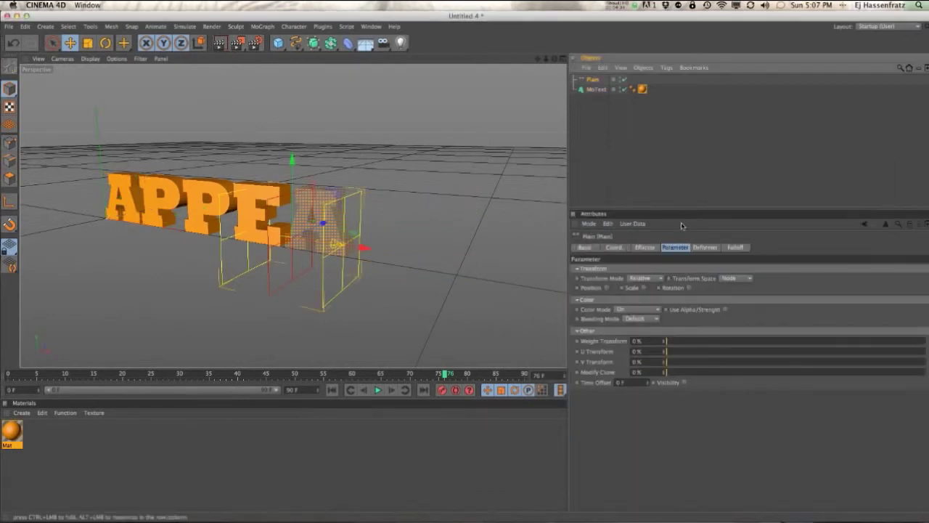
pyautogui.click(735, 246)
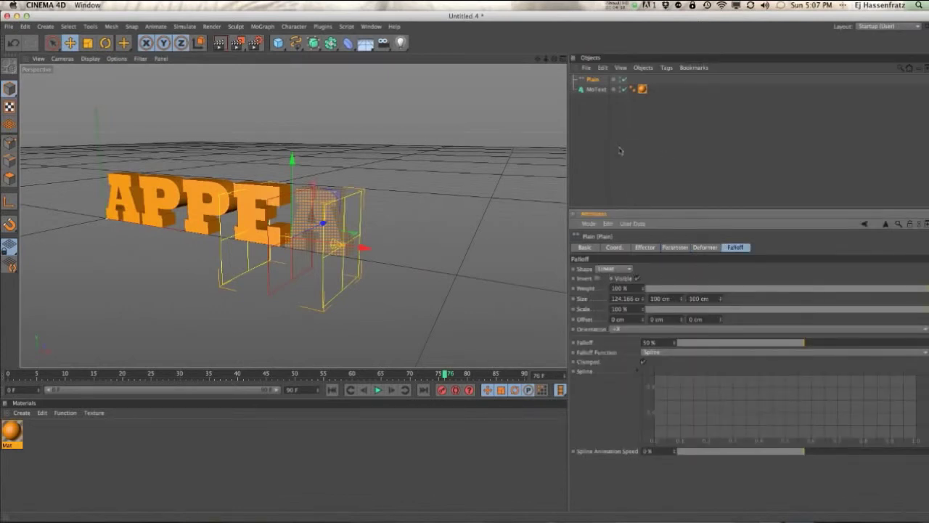
pyautogui.click(596, 278)
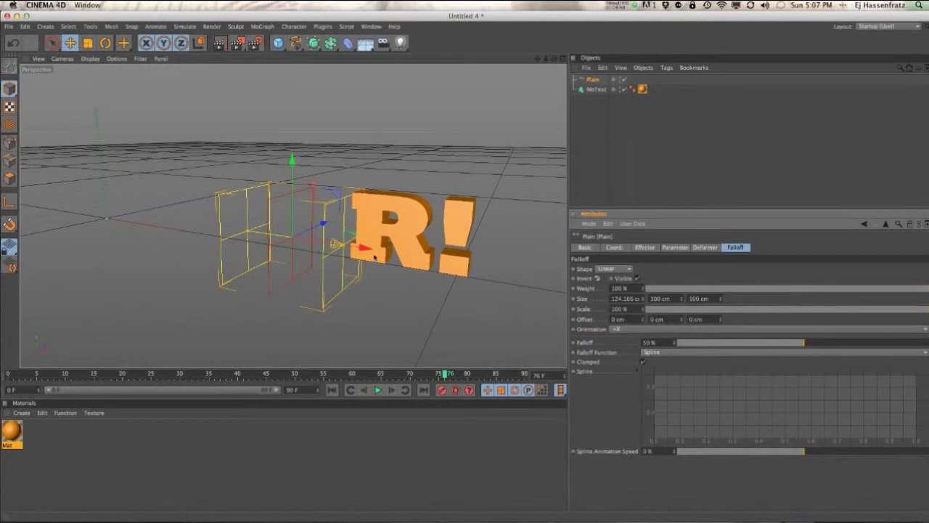
pyautogui.moveTo(361, 247)
pyautogui.mouseDown()
pyautogui.moveTo(85, 212)
pyautogui.moveTo(479, 270)
pyautogui.moveTo(285, 247)
pyautogui.moveTo(354, 256)
pyautogui.mouseUp()
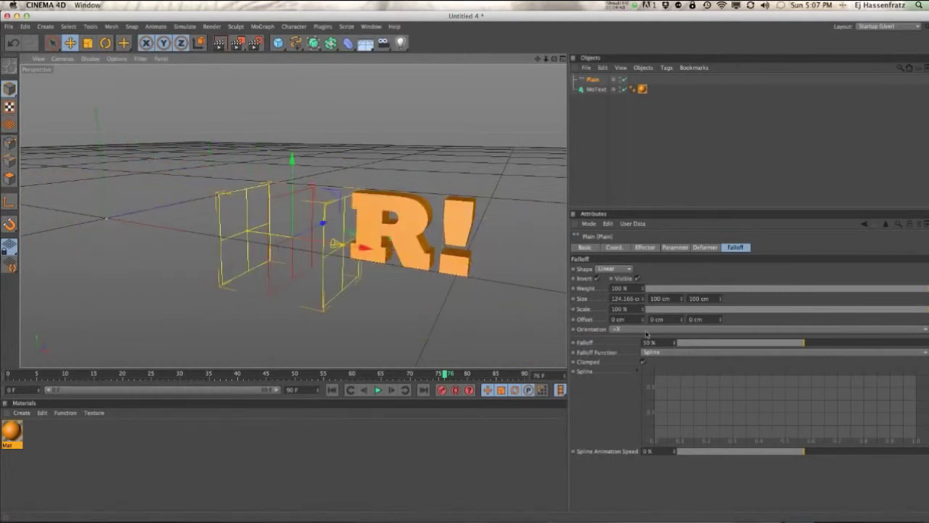
# Step: Orient the falloff to -X and move it along X so only APPEA stays visible
pyautogui.click(647, 330)
pyautogui.click(646, 349)
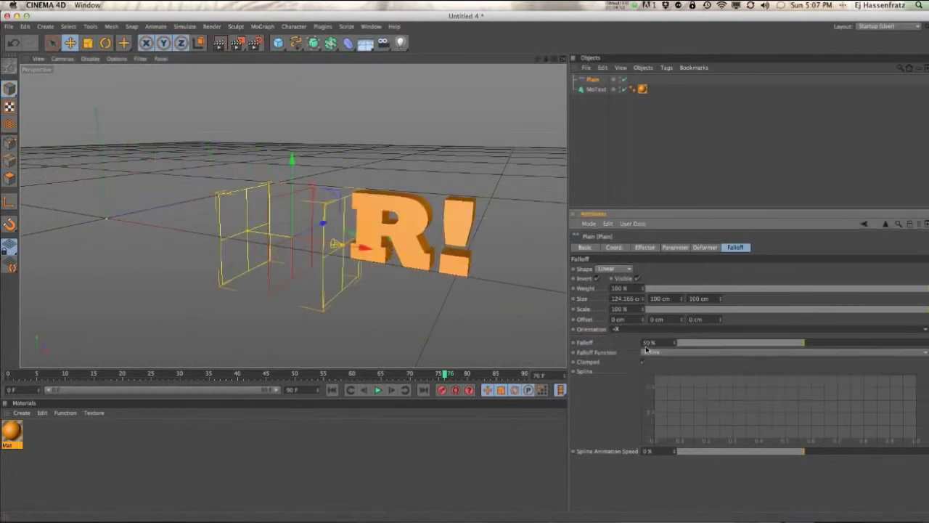
pyautogui.moveTo(342, 257); pyautogui.dragTo(450, 271)
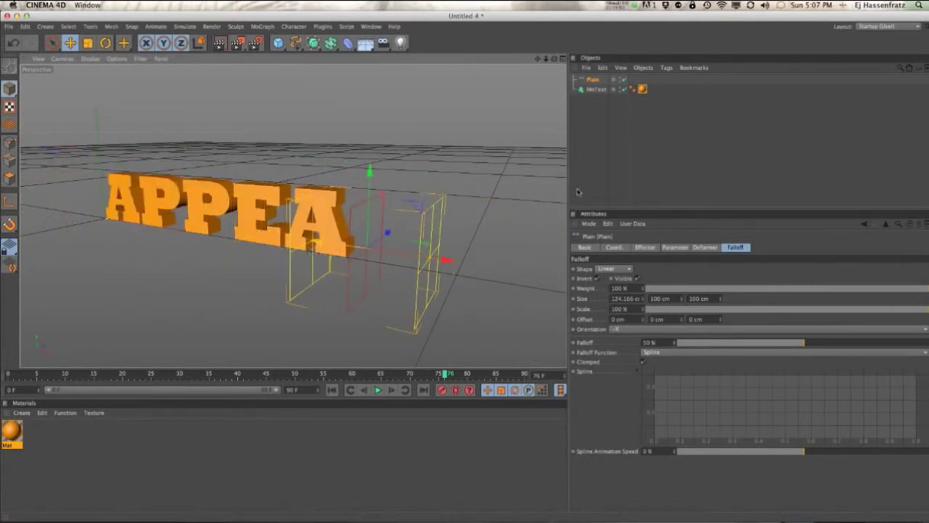
# Step: Add a MoGraph Cloner and change its Transform colour from grey 127 to black (0, 0, 0)
pyautogui.click(263, 27)
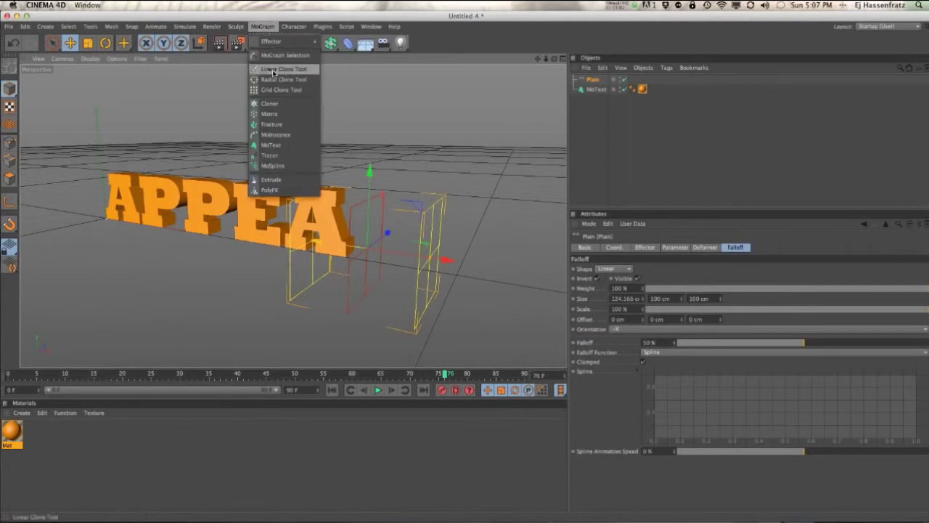
pyautogui.click(272, 102)
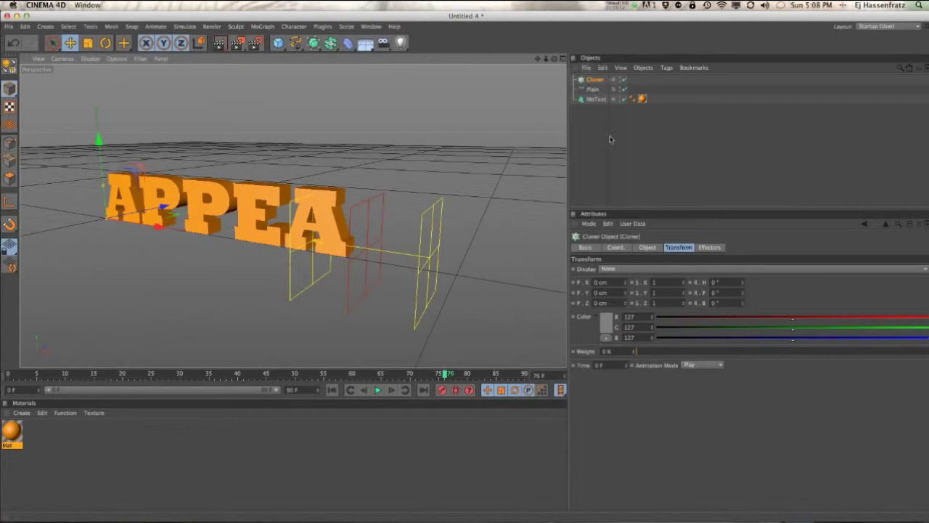
pyautogui.click(600, 324)
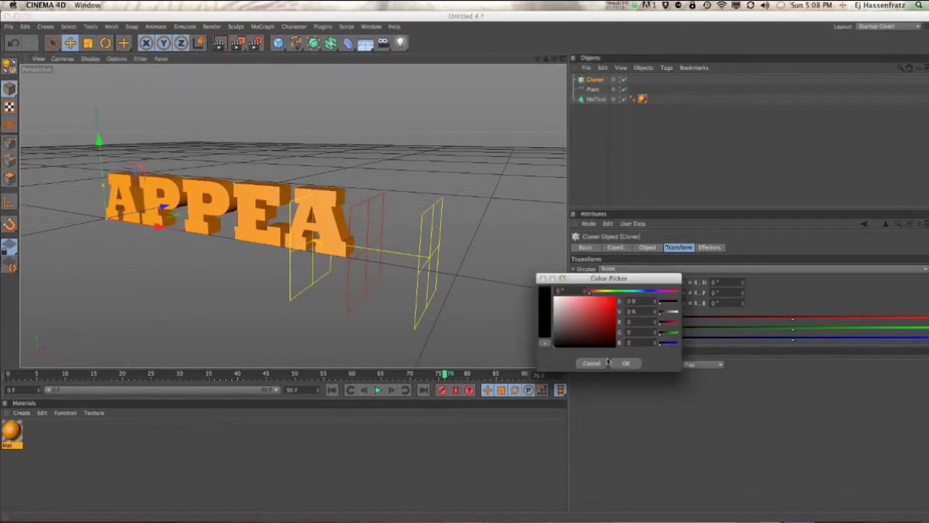
pyautogui.click(623, 363)
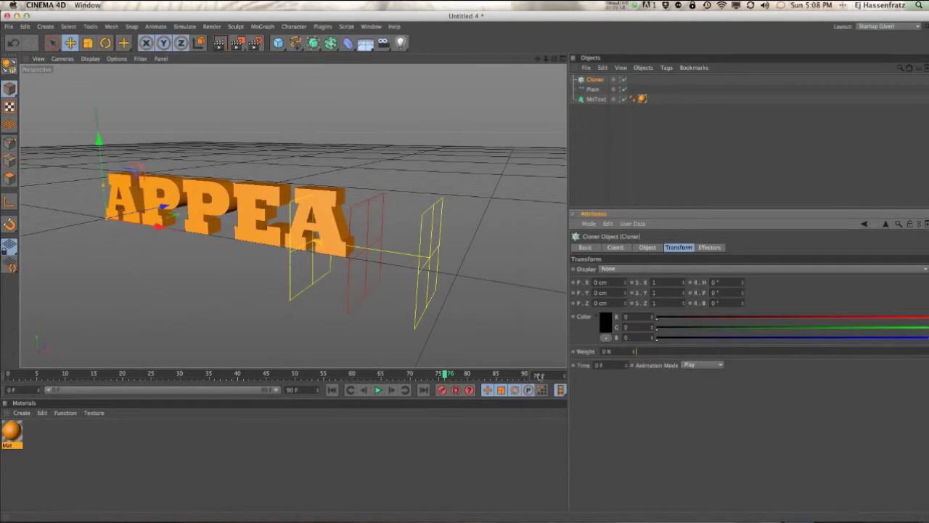